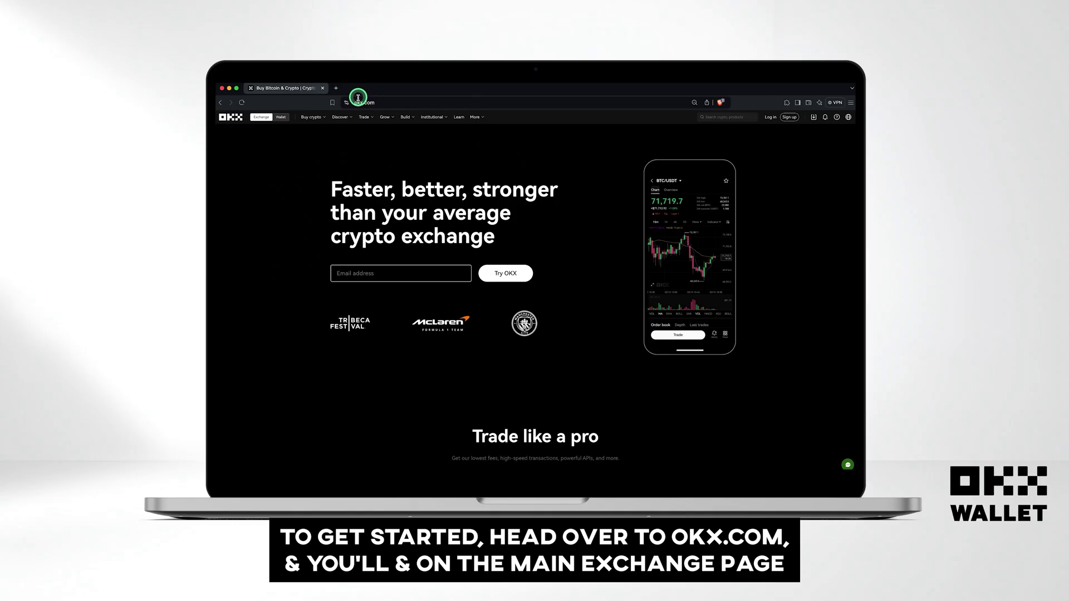
Install the OKX Wallet Brave extension from okx.com's Wallet page via the Chrome Web Store
click(277, 118)
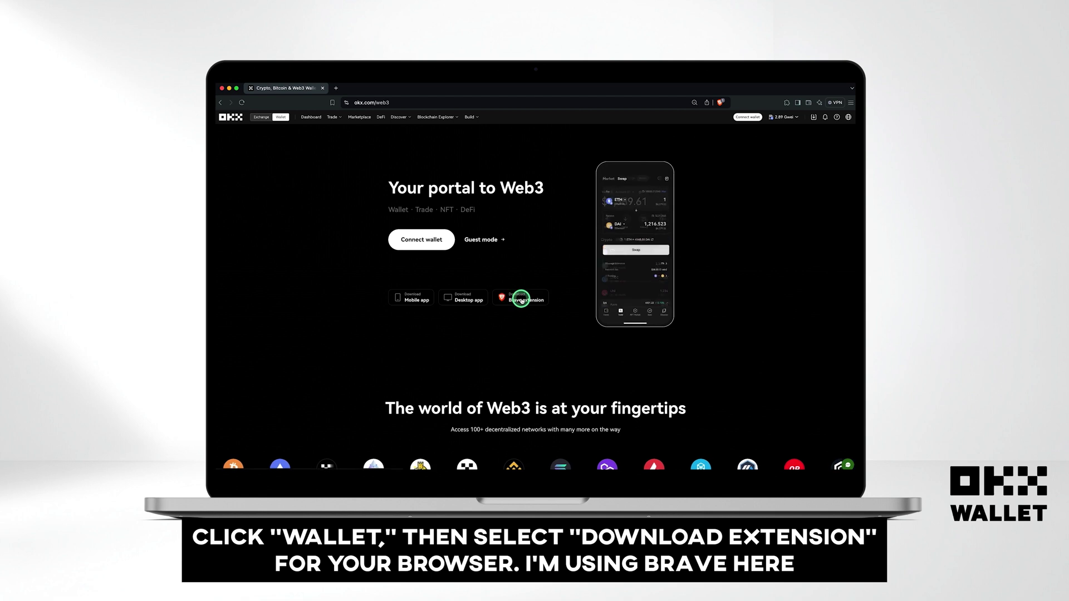
click(525, 303)
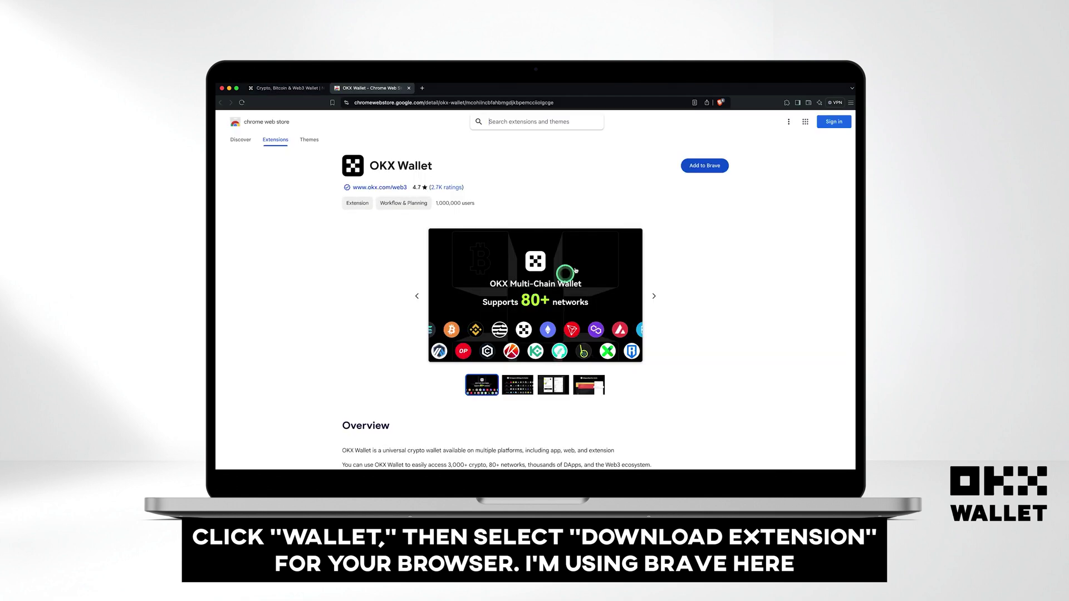
click(703, 167)
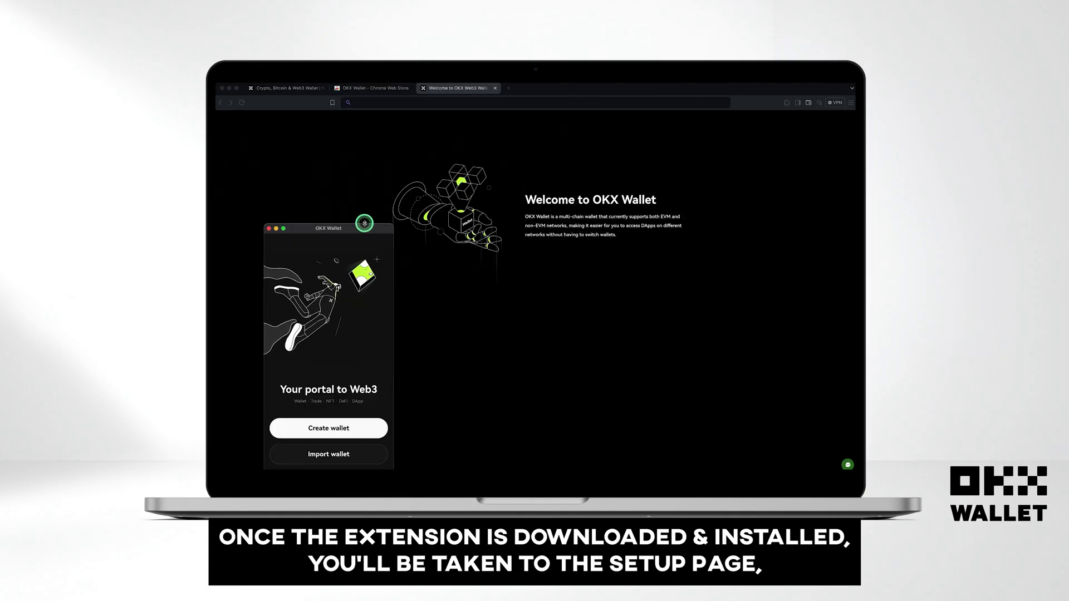
Start a new seed-phrase wallet and set its password, entering and confirming it
drag(365, 229, 382, 208)
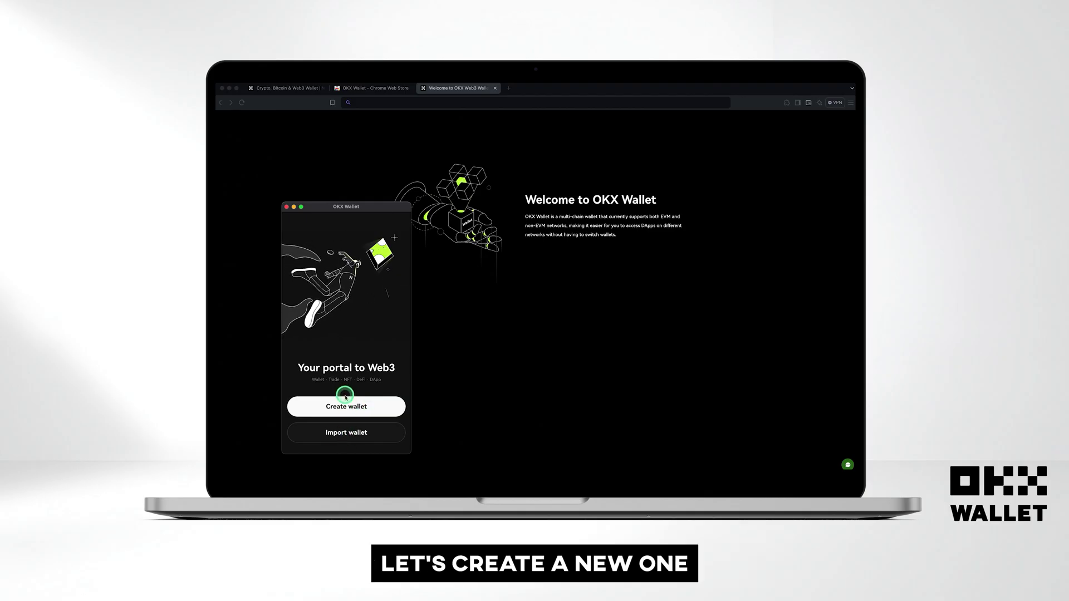
click(346, 406)
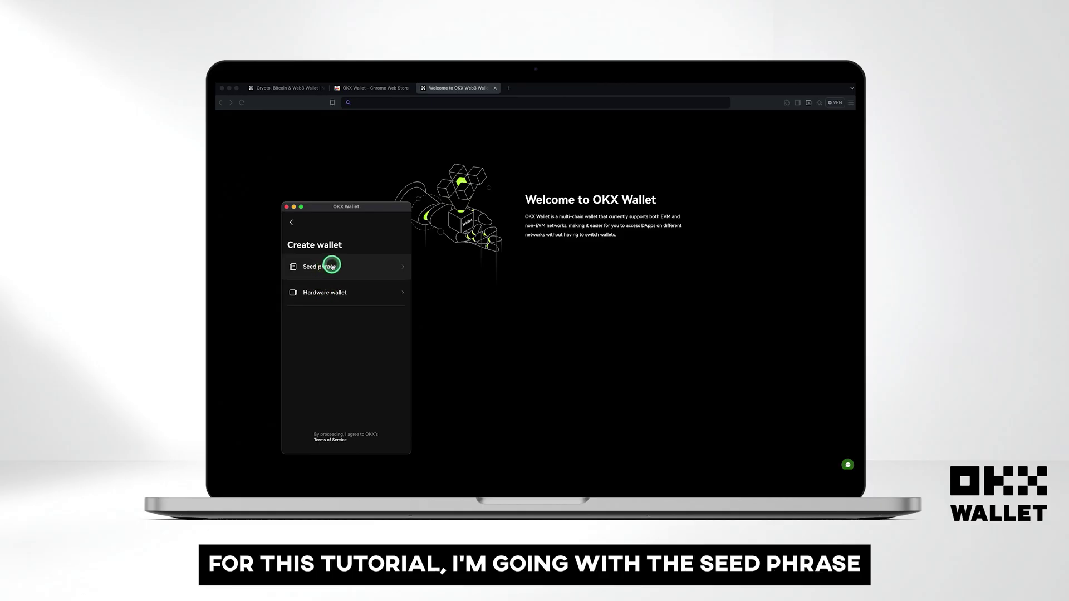
click(312, 267)
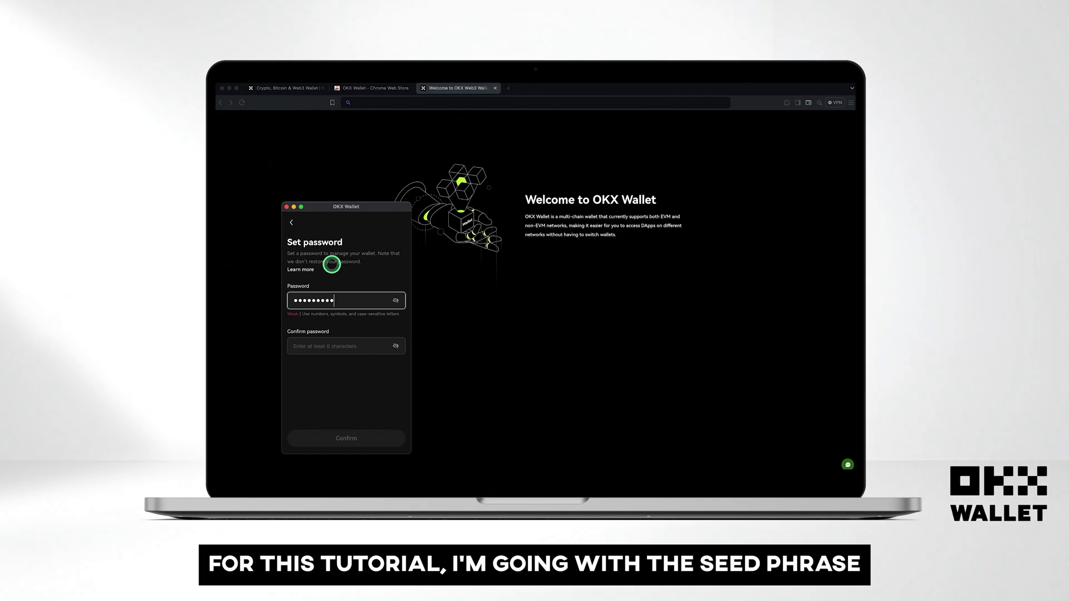
key(Tab)
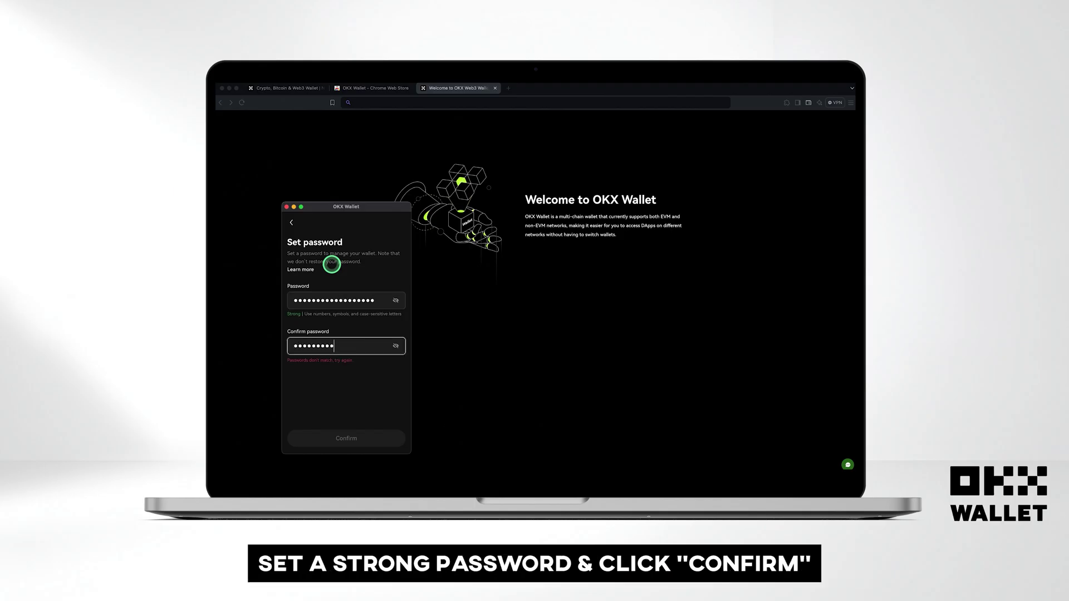
click(337, 438)
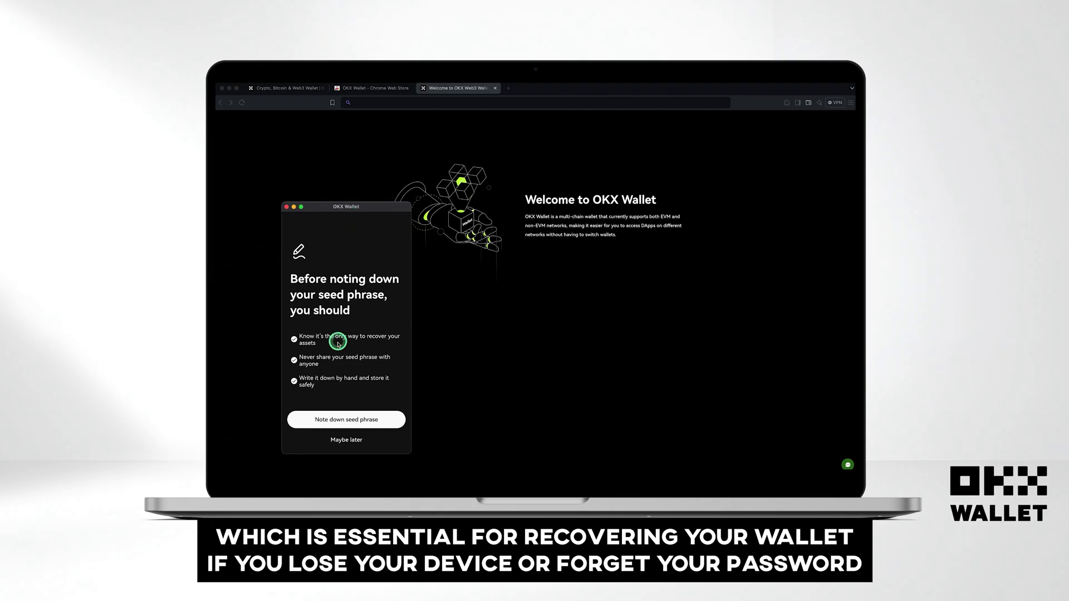
Reveal the seed phrase and confirm it has been noted down
click(344, 420)
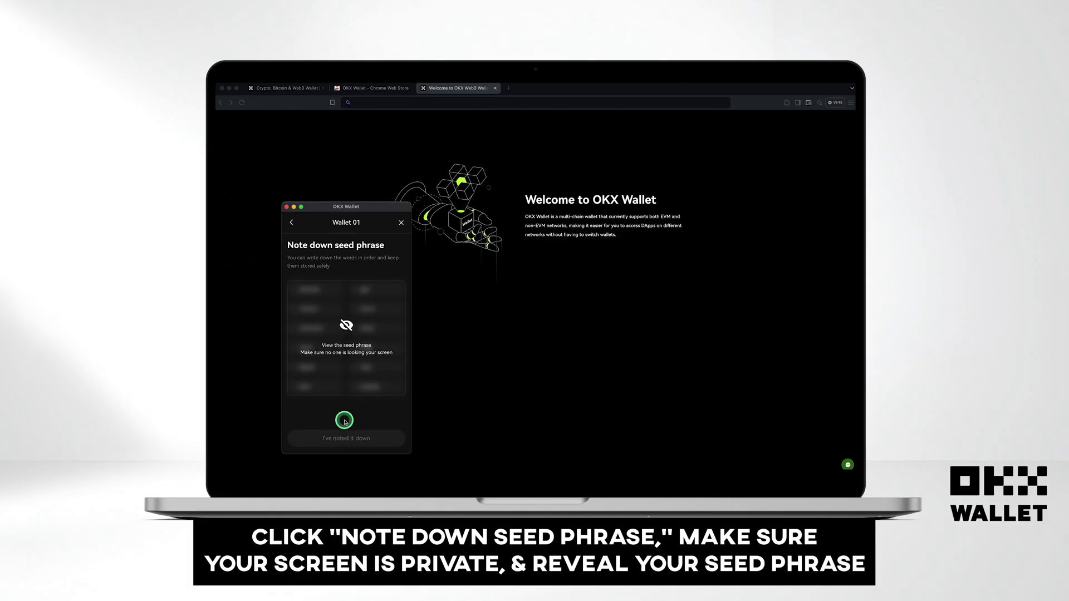
click(351, 377)
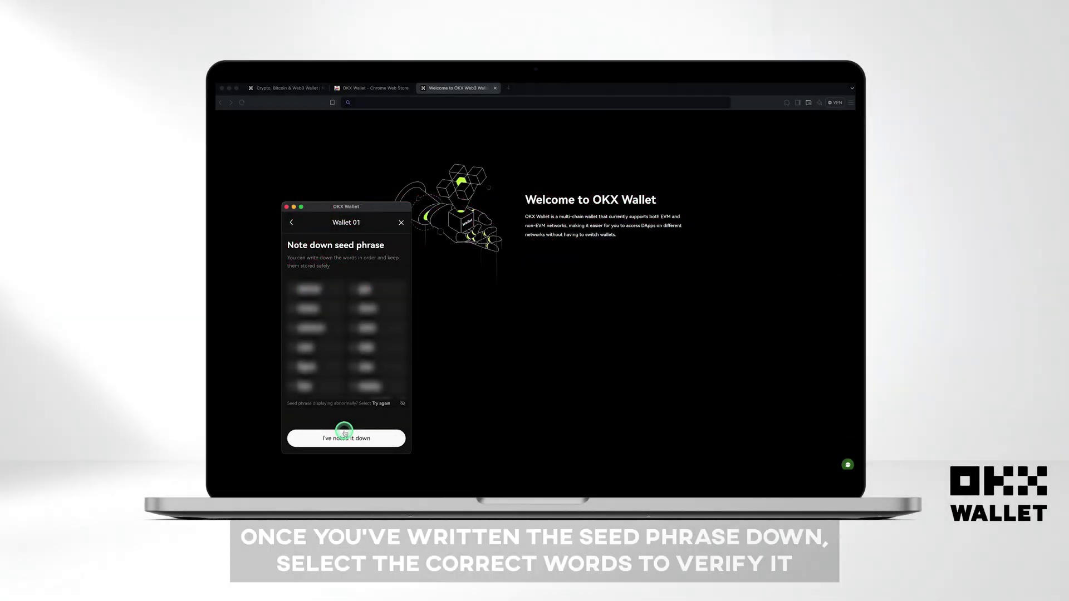
click(344, 433)
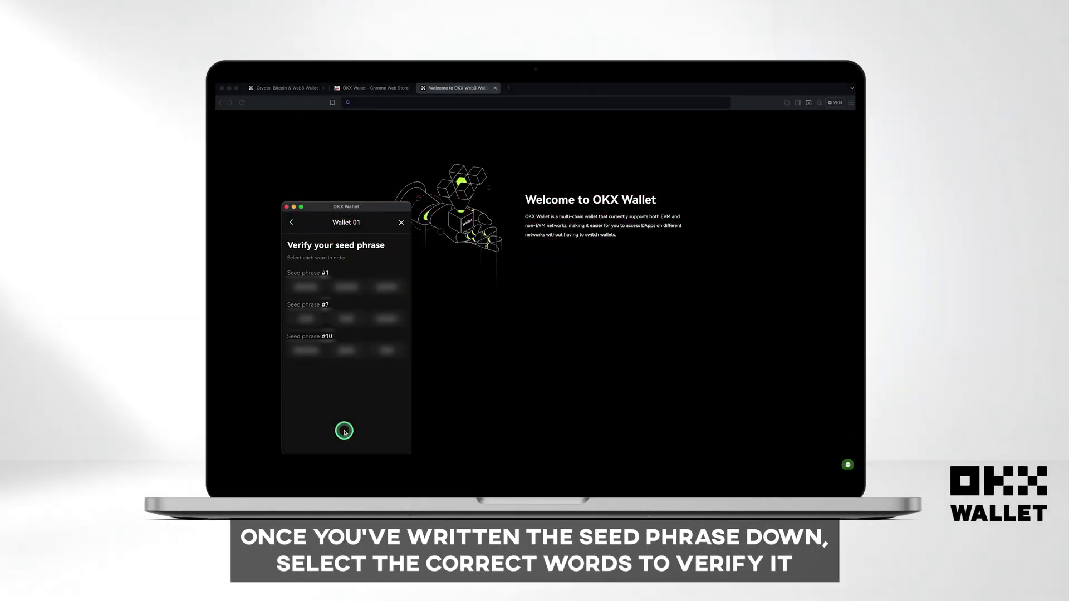
Pick the correct seed words for positions #1, #7 and #10
click(306, 286)
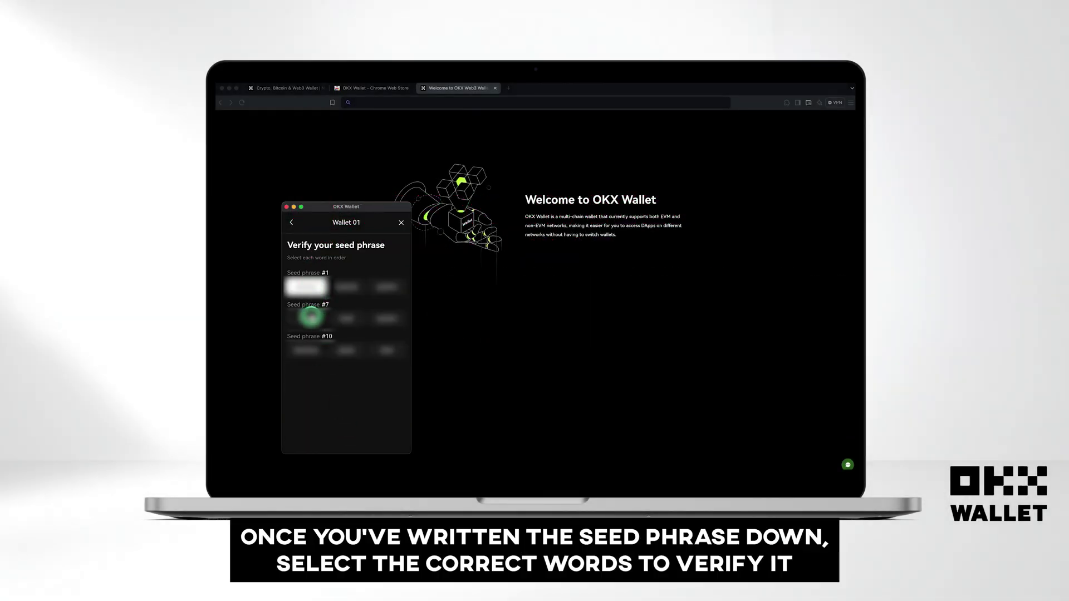
click(309, 317)
click(384, 350)
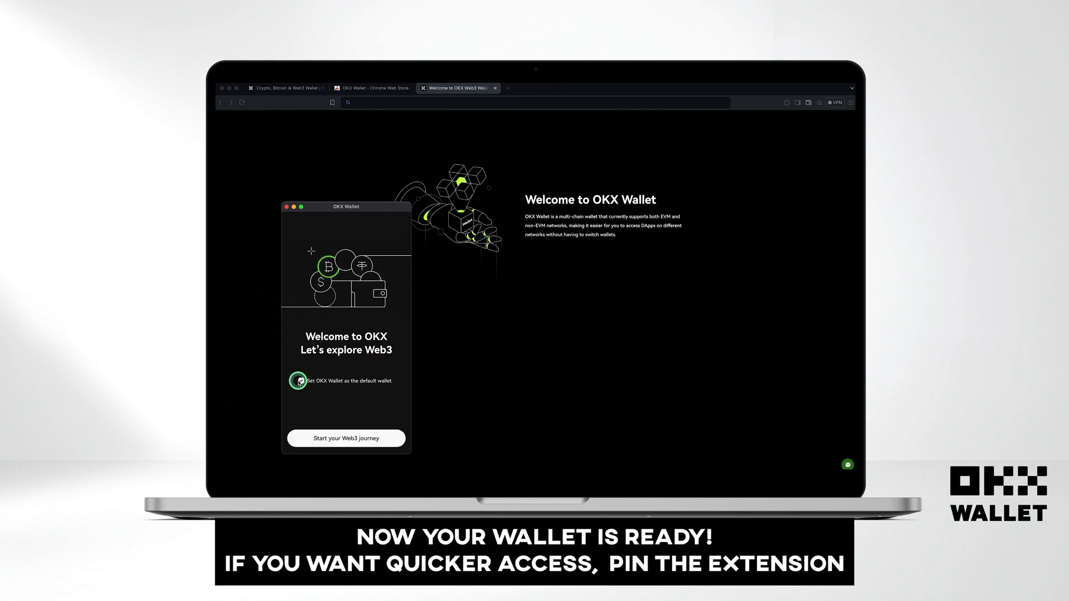
Pin OKX Wallet to the browser toolbar from the Extensions menu
click(787, 103)
click(767, 157)
click(805, 135)
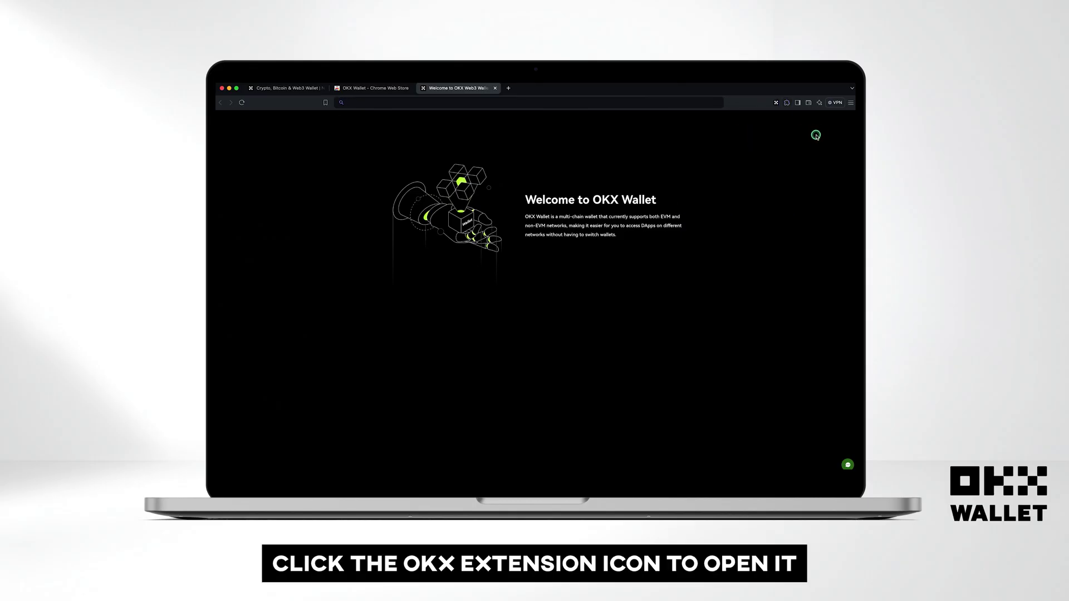
Add USDC.e to the wallet's asset list through Manage crypto
click(775, 103)
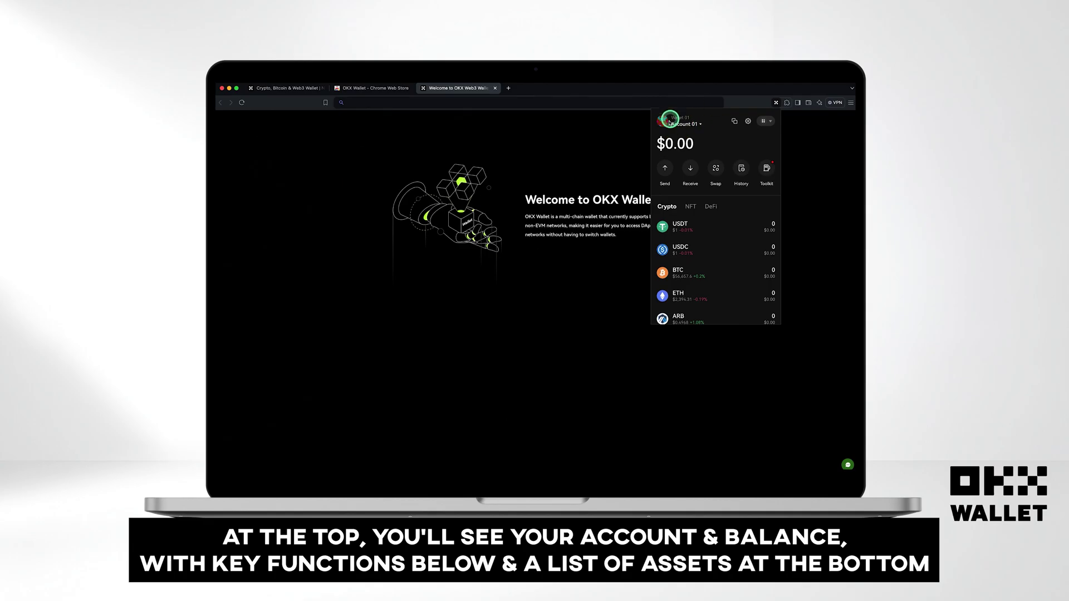
mouse_move(675, 143)
scroll(713, 284, down, 3)
scroll(713, 287, down, 3)
click(711, 307)
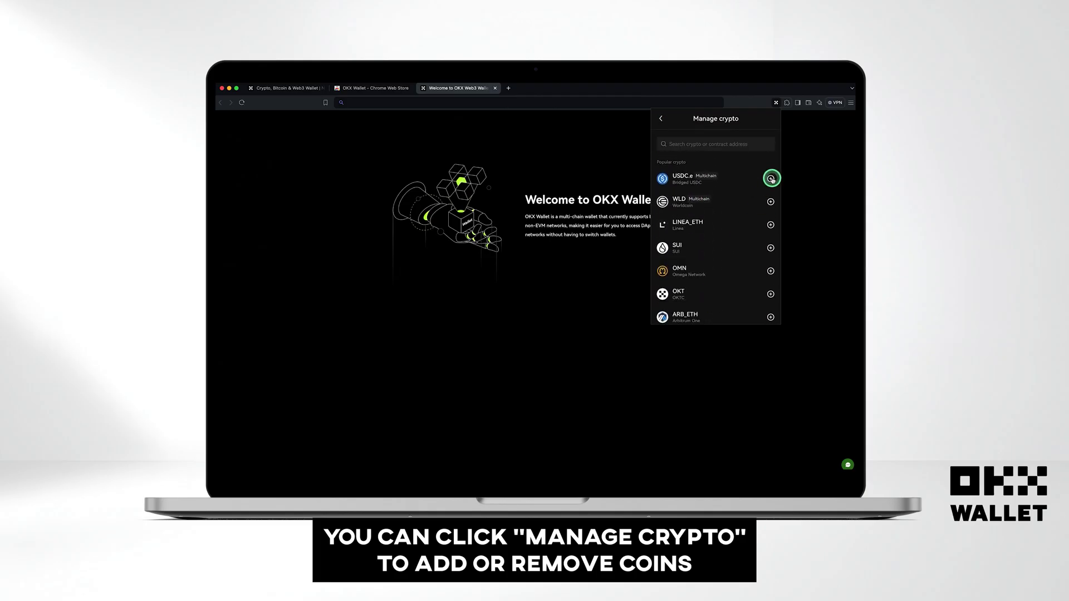
click(772, 179)
click(661, 118)
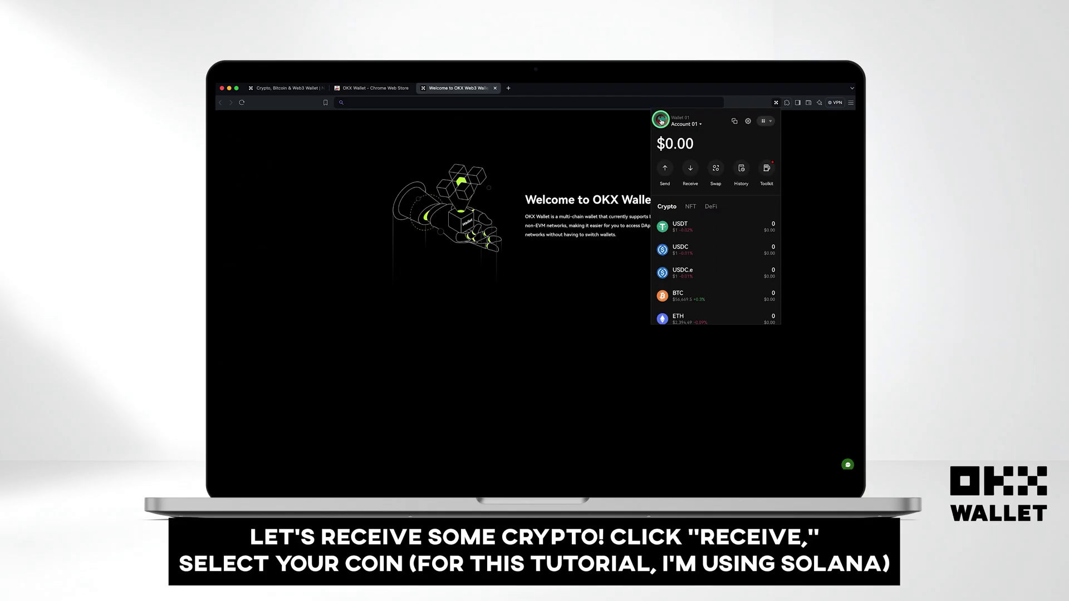
Copy Account 01's SOL receiving address, then return to the $3.38 balance
click(691, 168)
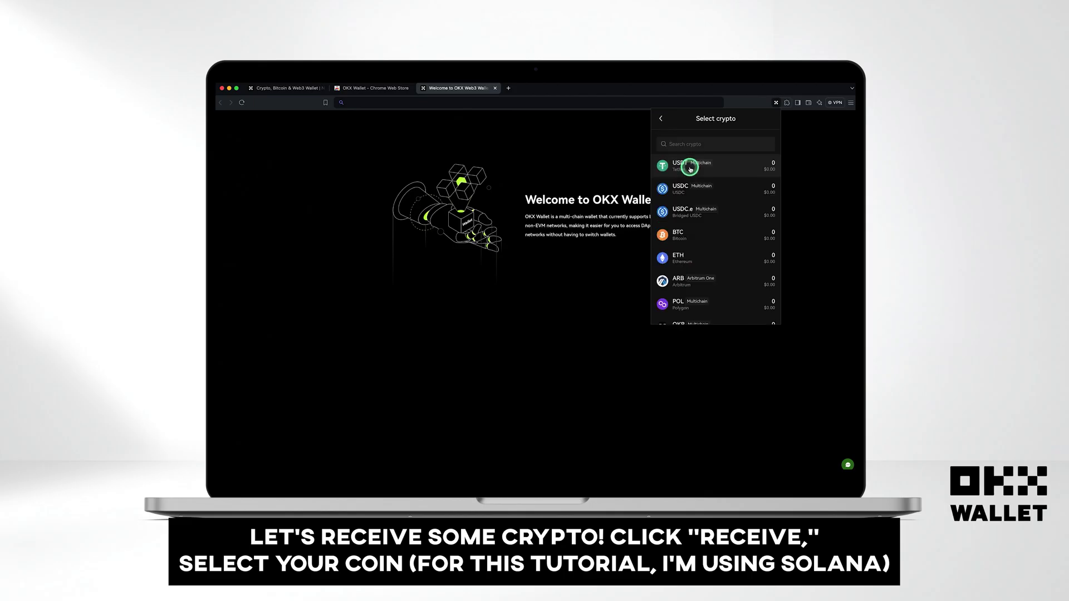
scroll(693, 248, down, 5)
click(683, 257)
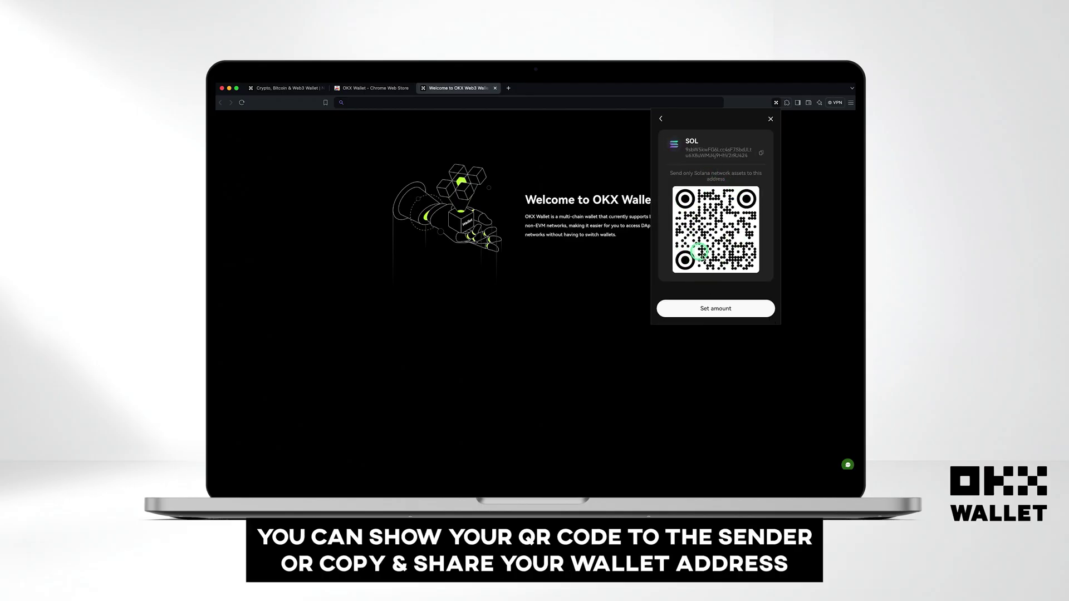
click(761, 153)
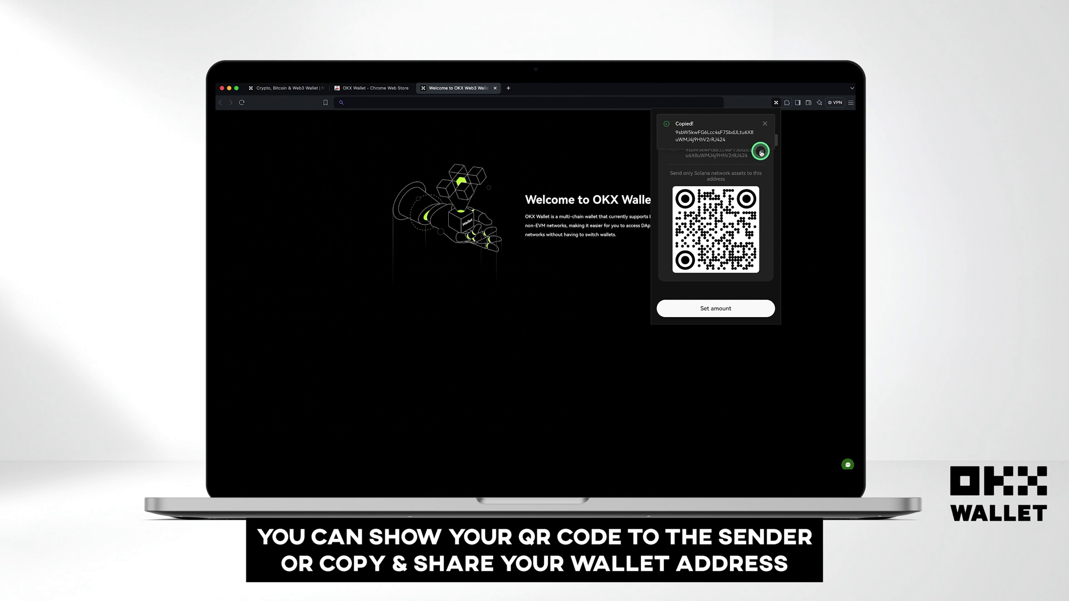
click(710, 309)
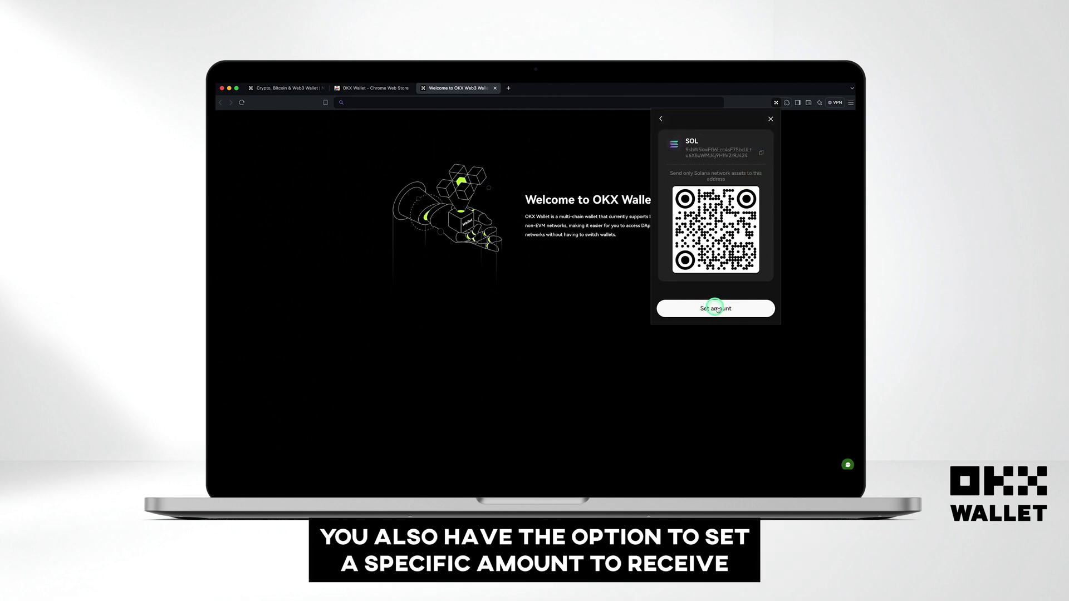
click(771, 119)
click(707, 145)
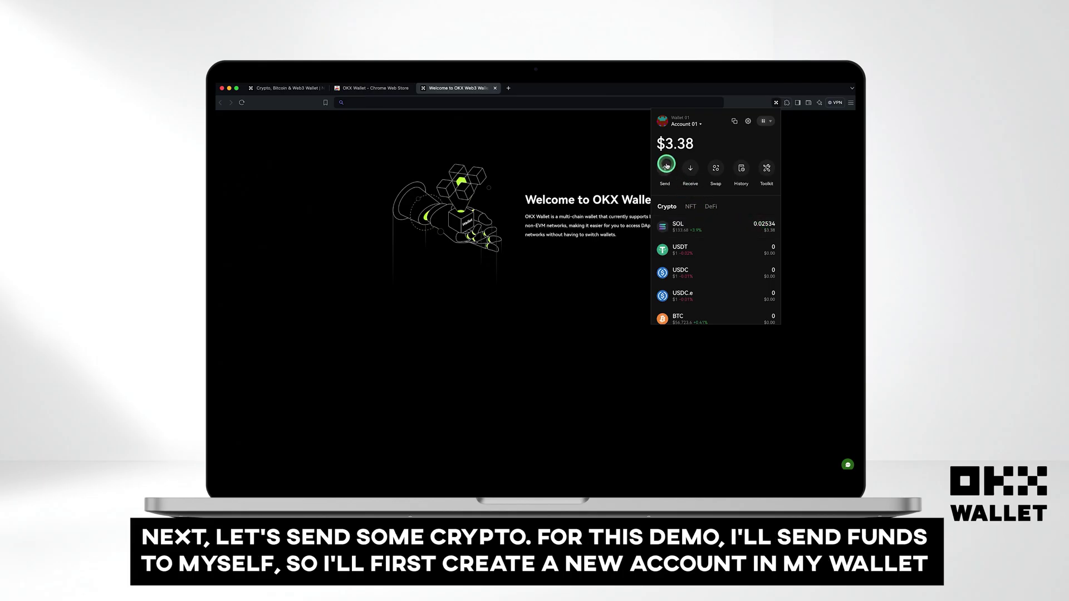
Add a second account, Account 02, and switch to it
click(663, 122)
click(689, 221)
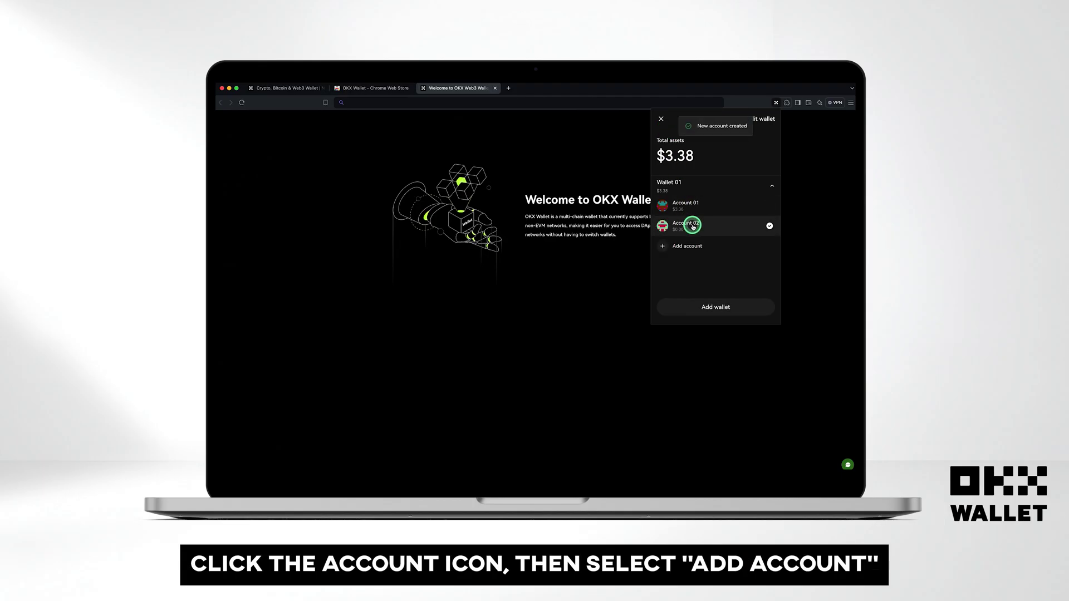
click(693, 226)
Copy Account 02's SOL receiving address, then switch back to Account 01
click(696, 170)
scroll(692, 287, down, 5)
scroll(692, 287, down, 5)
click(690, 263)
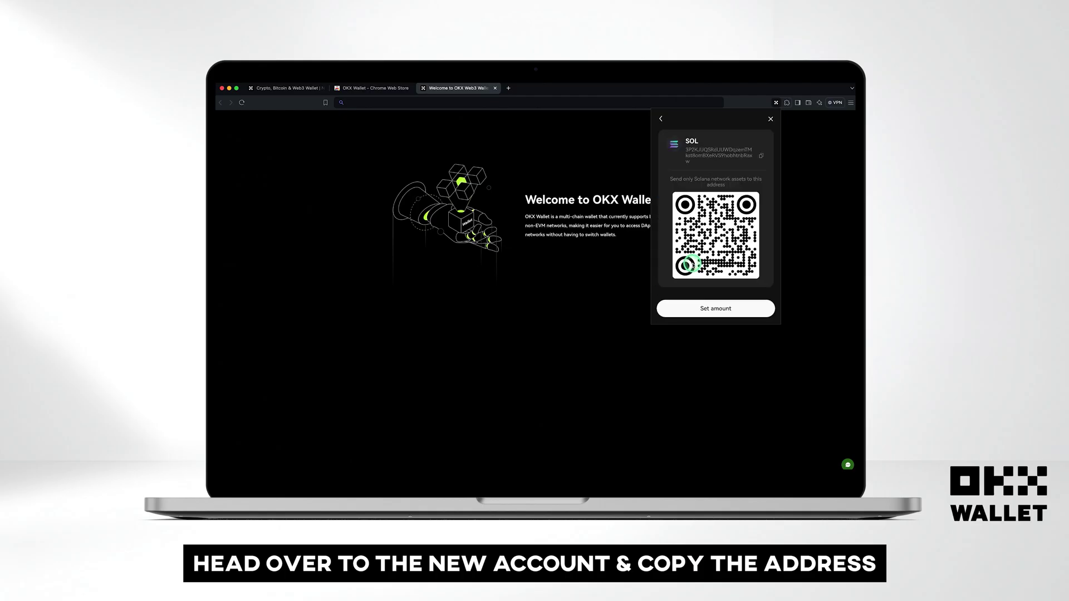
click(767, 147)
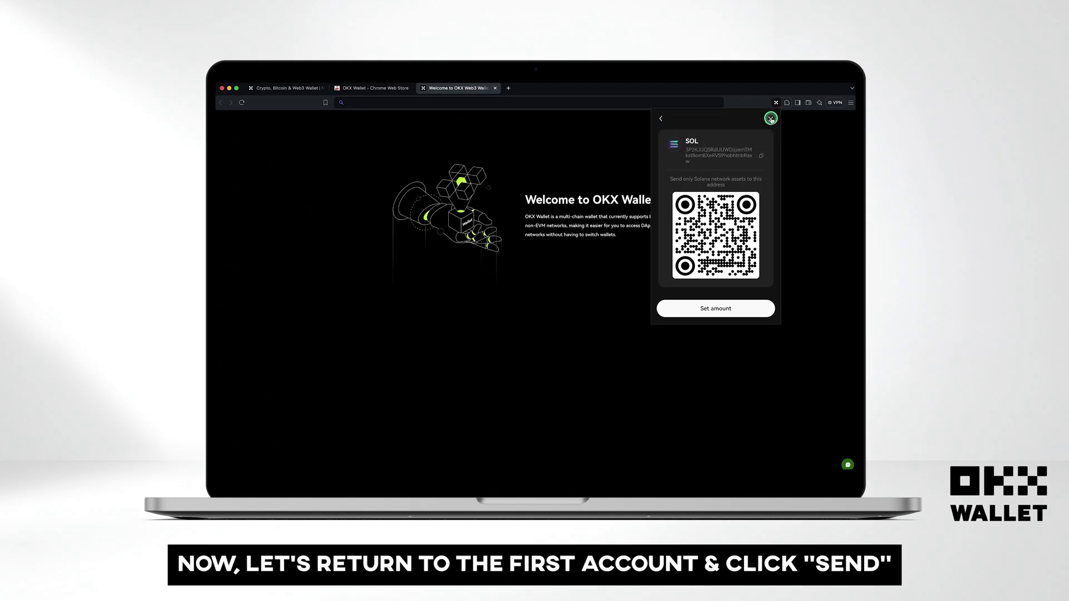
click(680, 124)
click(676, 177)
Send Account 01's maximum SOL to Account 02's pasted address with the Express network fee
click(666, 168)
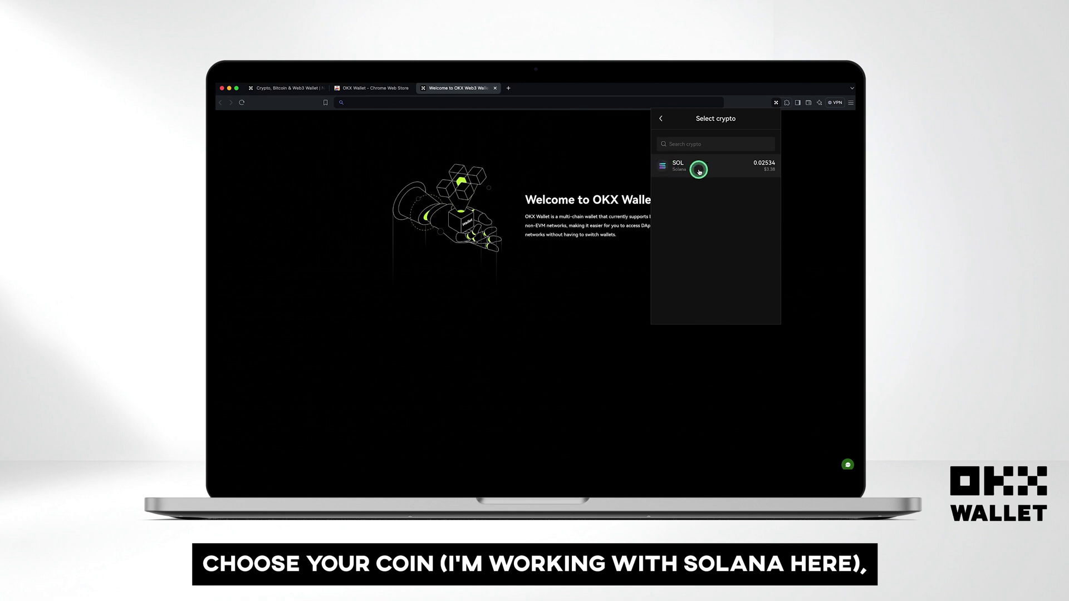
click(699, 171)
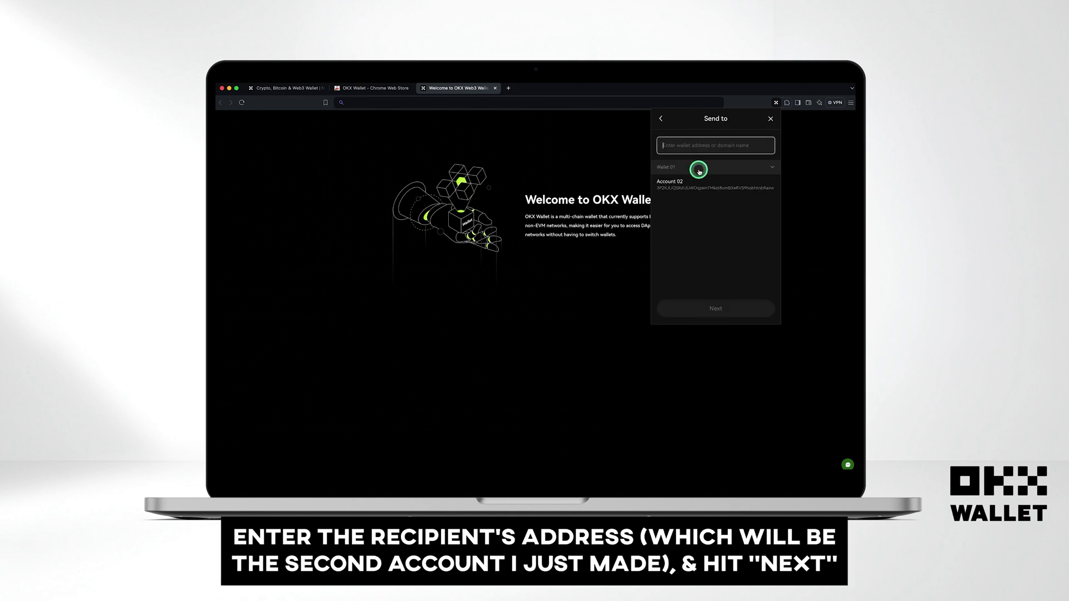
key(ctrl+v)
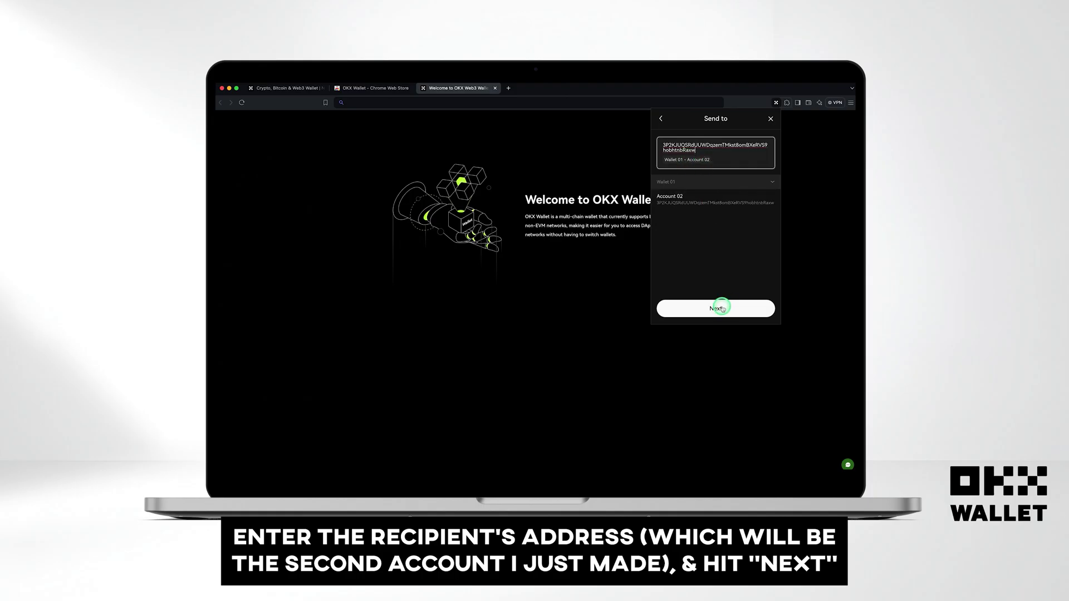
click(722, 308)
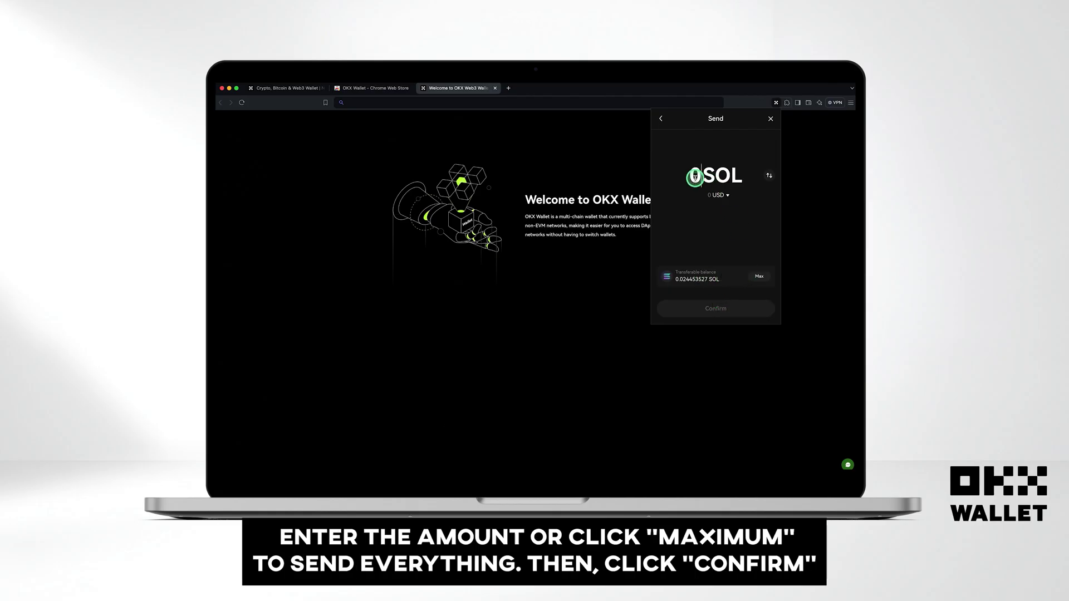
click(758, 274)
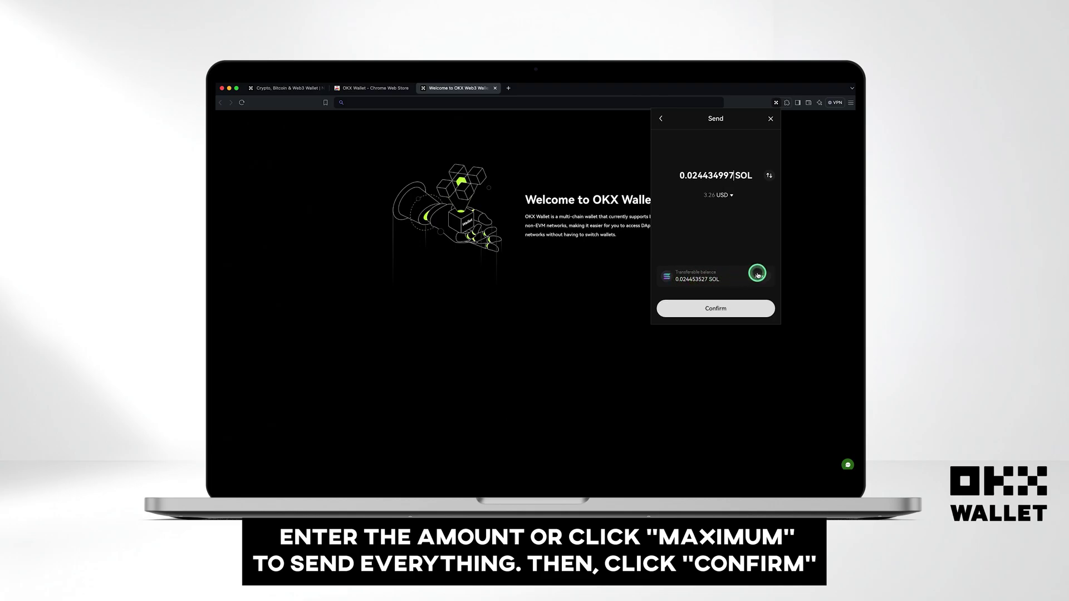
click(720, 310)
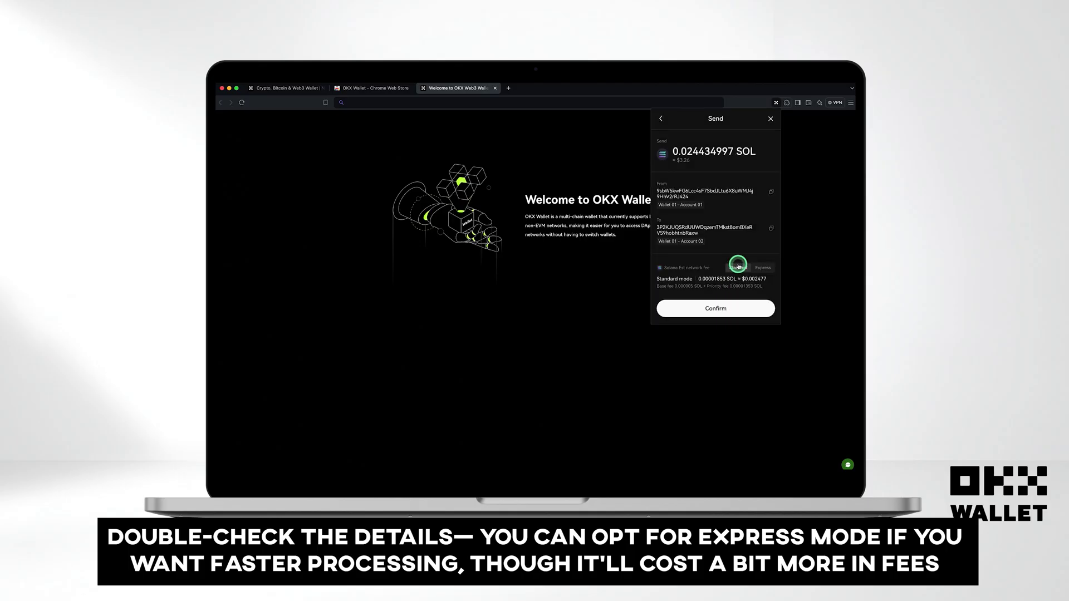
click(763, 268)
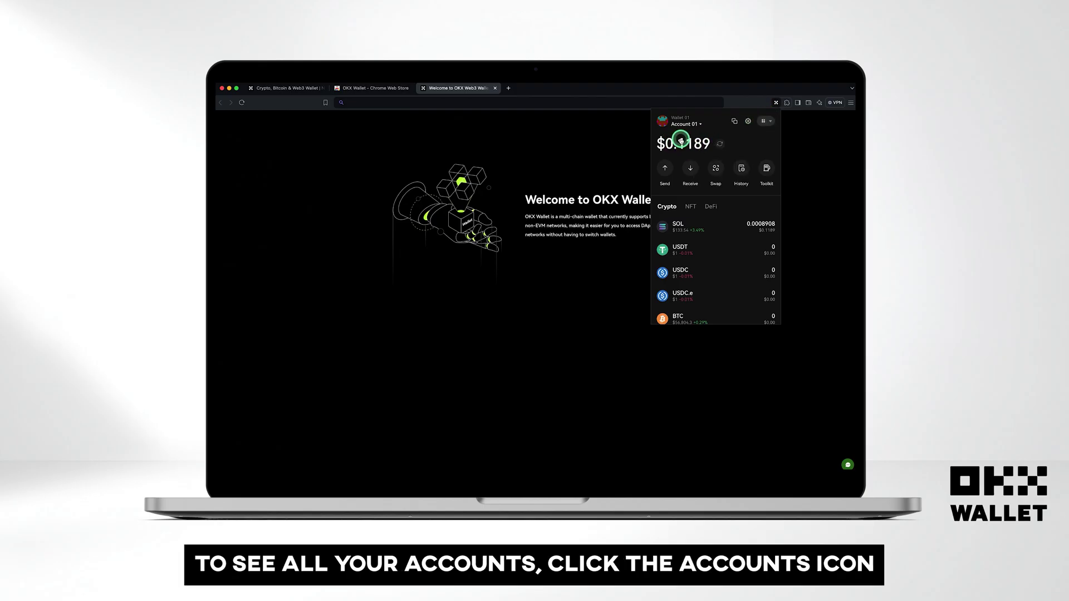
Show the wallet's account list, totalling $3.4 in assets
click(665, 119)
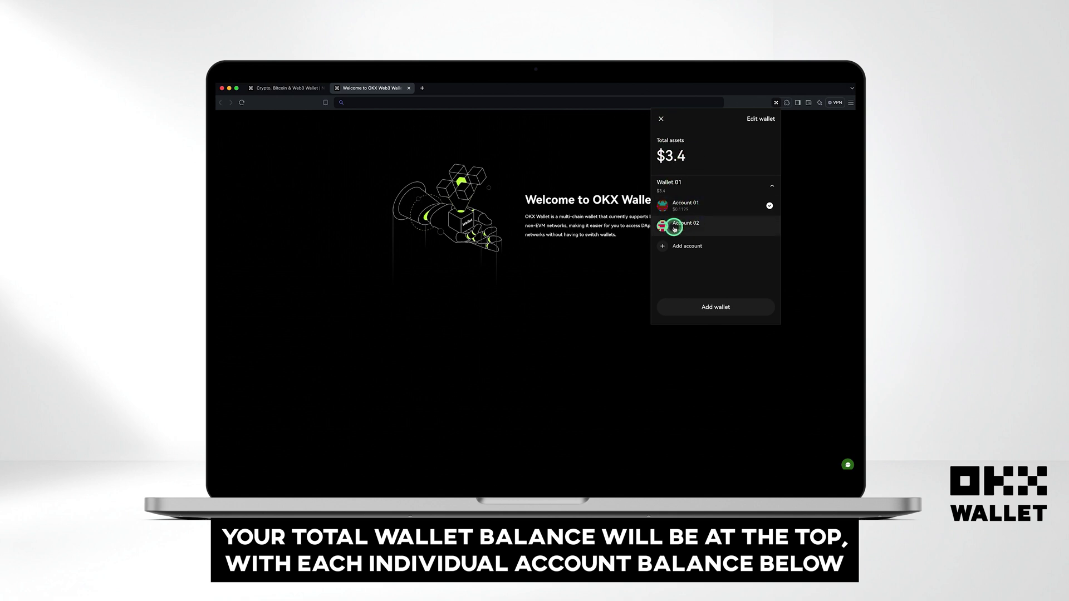
Switch to Account 02 and set up a swap paying with SOL on the Solana network
click(696, 228)
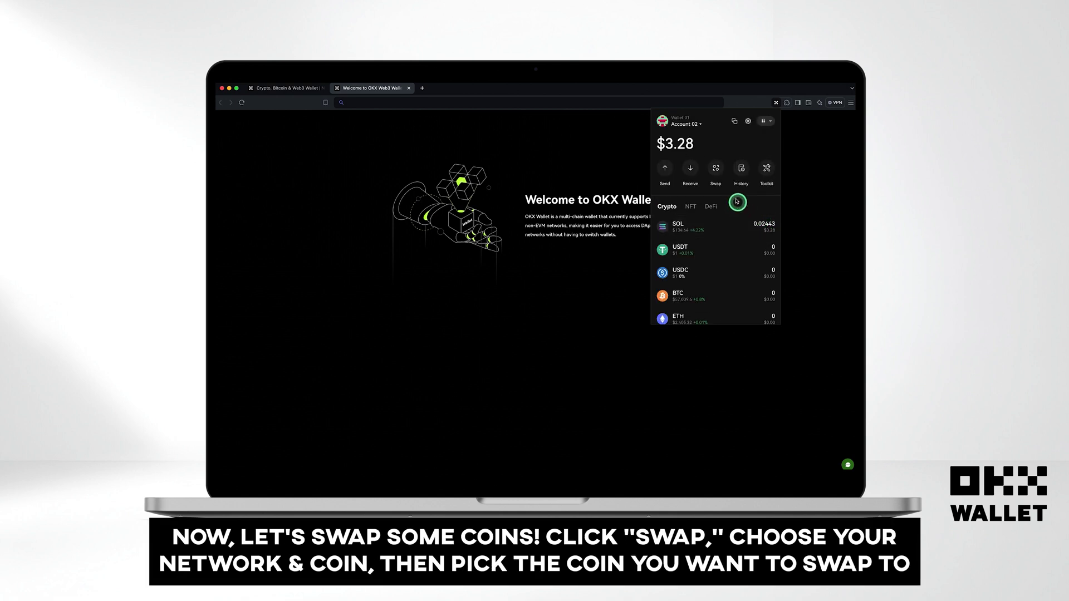
click(716, 168)
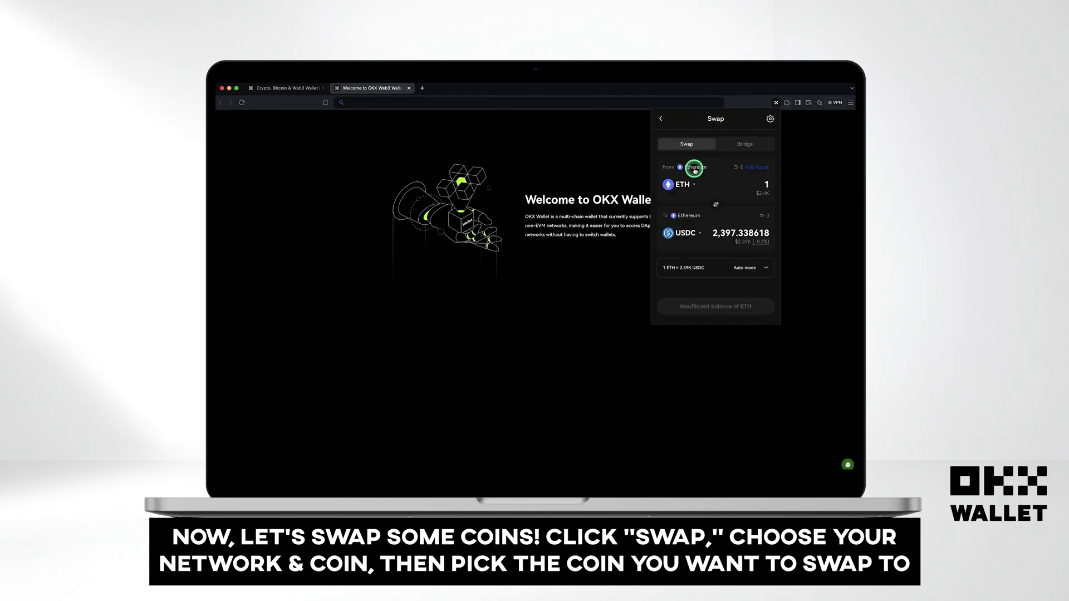
click(695, 168)
click(715, 180)
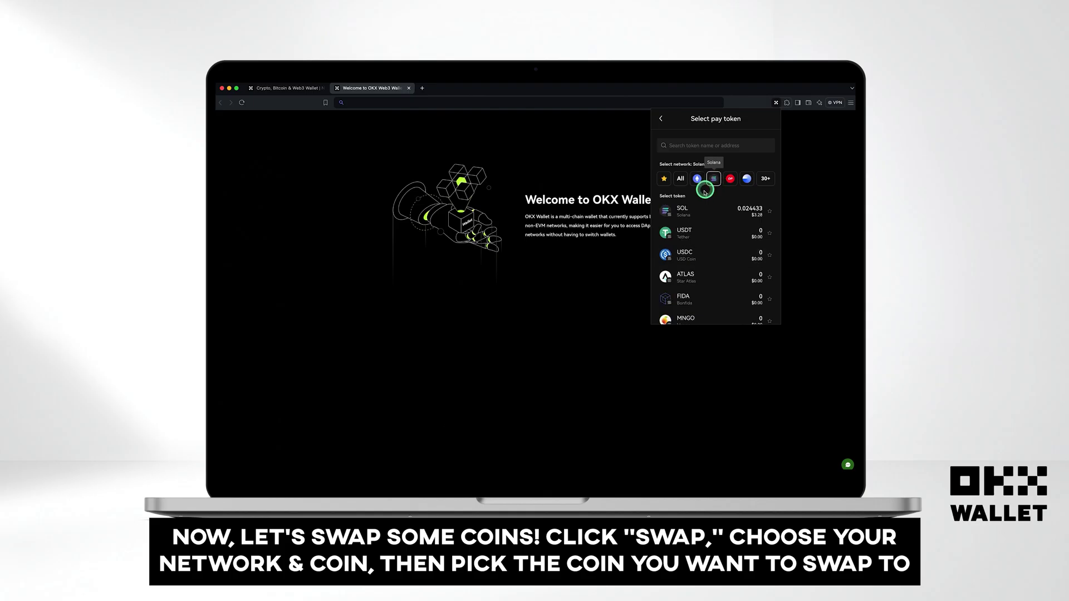
click(688, 210)
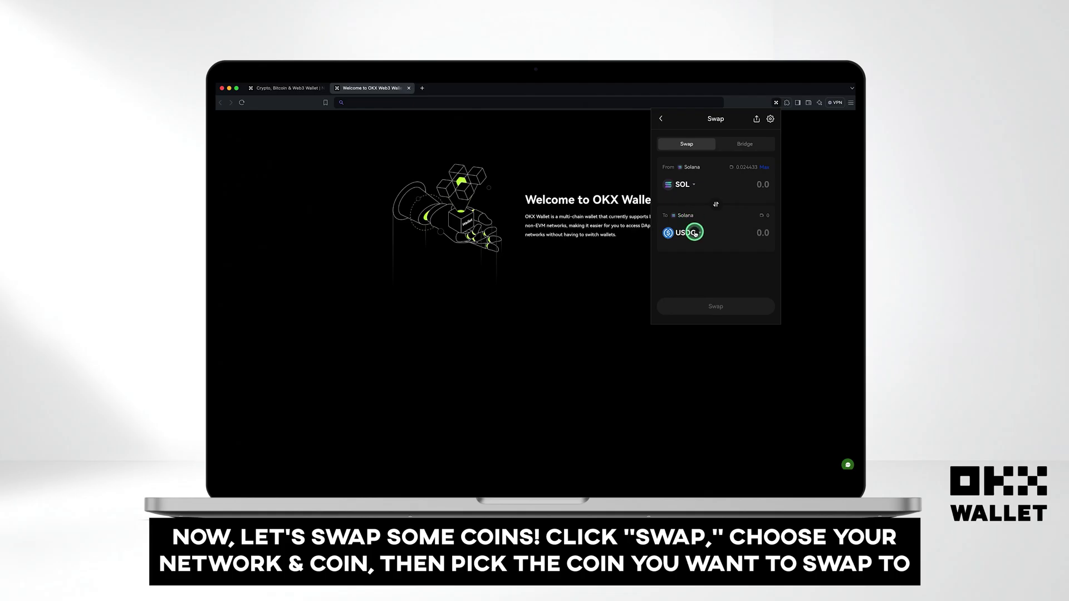
click(695, 234)
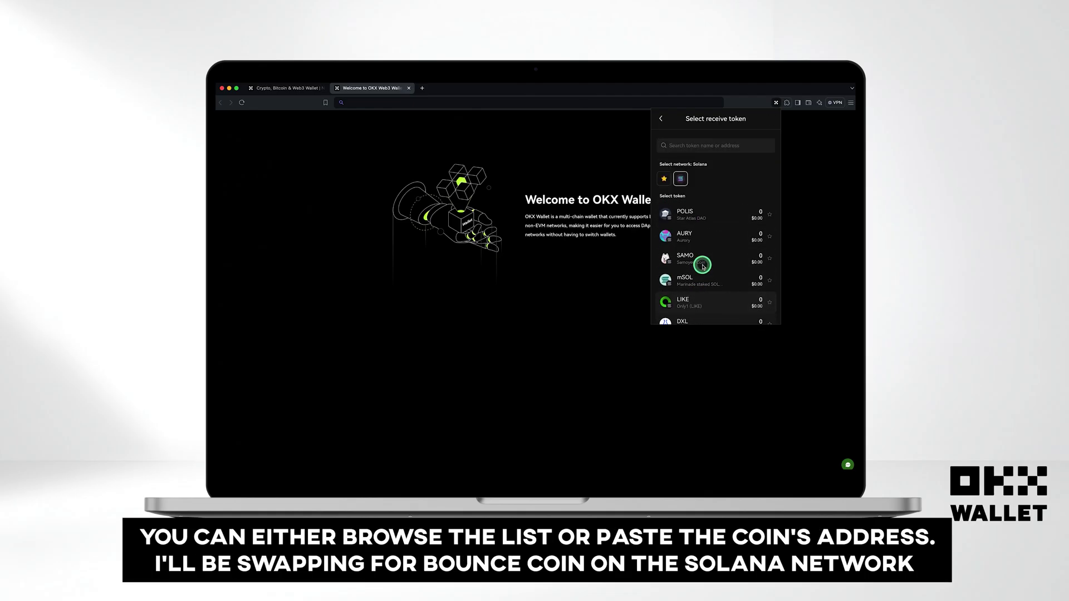
click(695, 144)
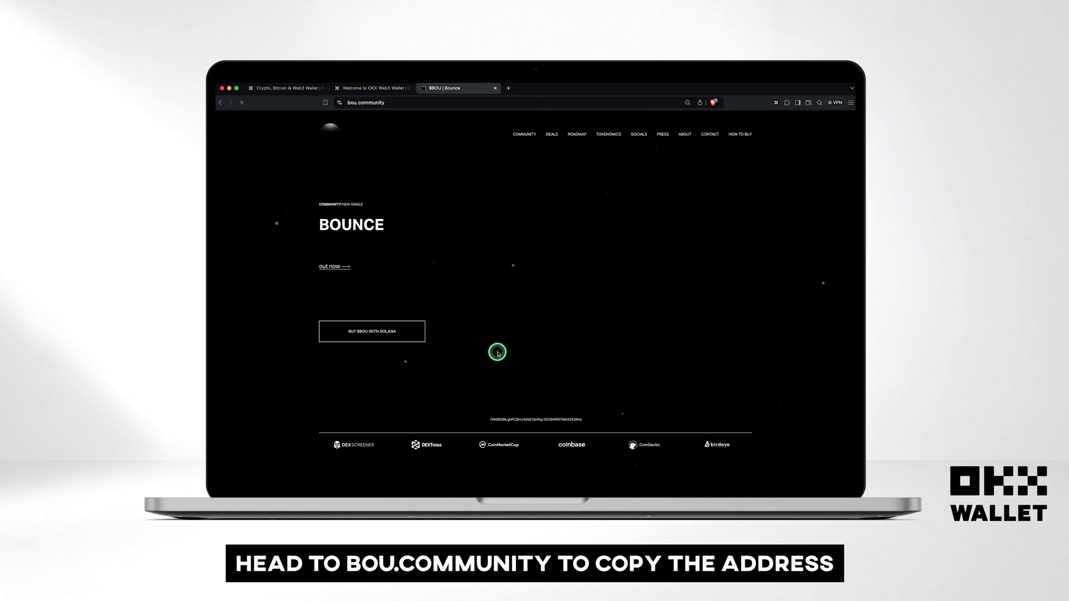
Copy BOU's contract address from bou.community and select BOU as the swap's receive token
click(496, 421)
click(775, 104)
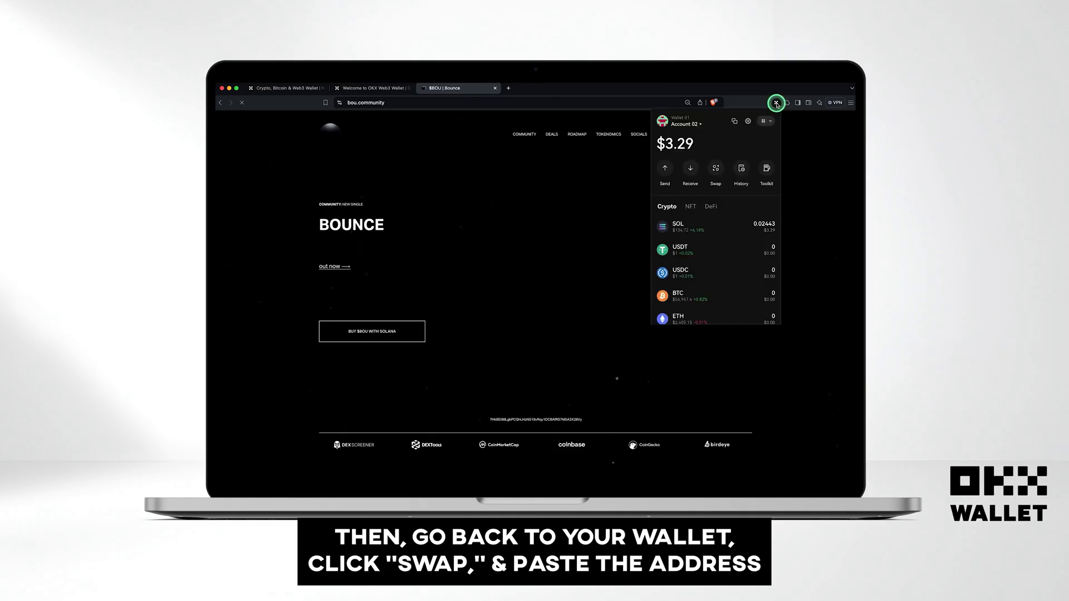
click(719, 168)
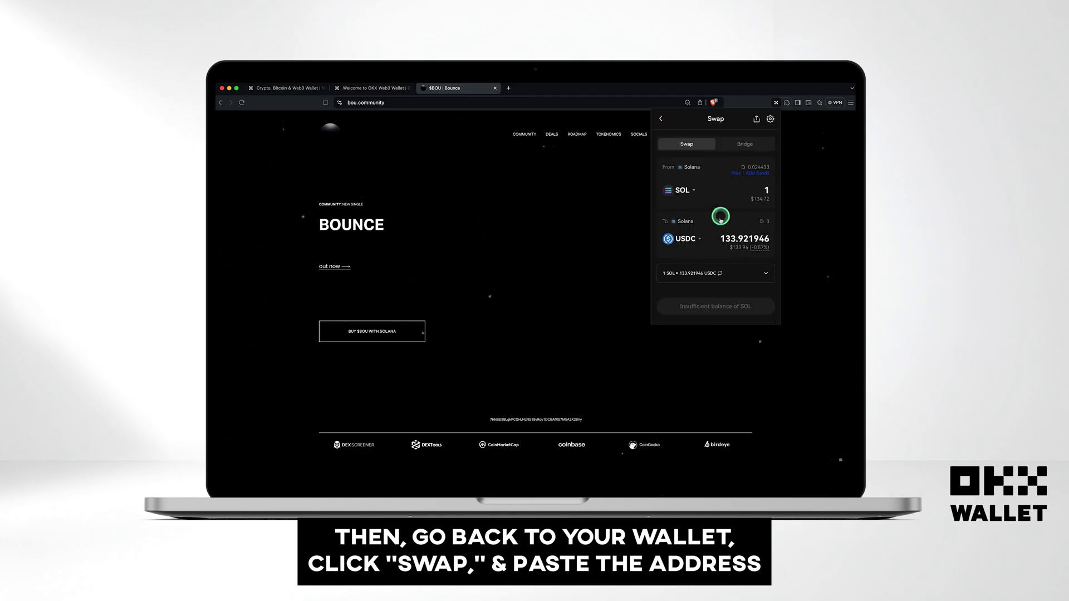
click(701, 239)
click(705, 144)
key(ctrl+v)
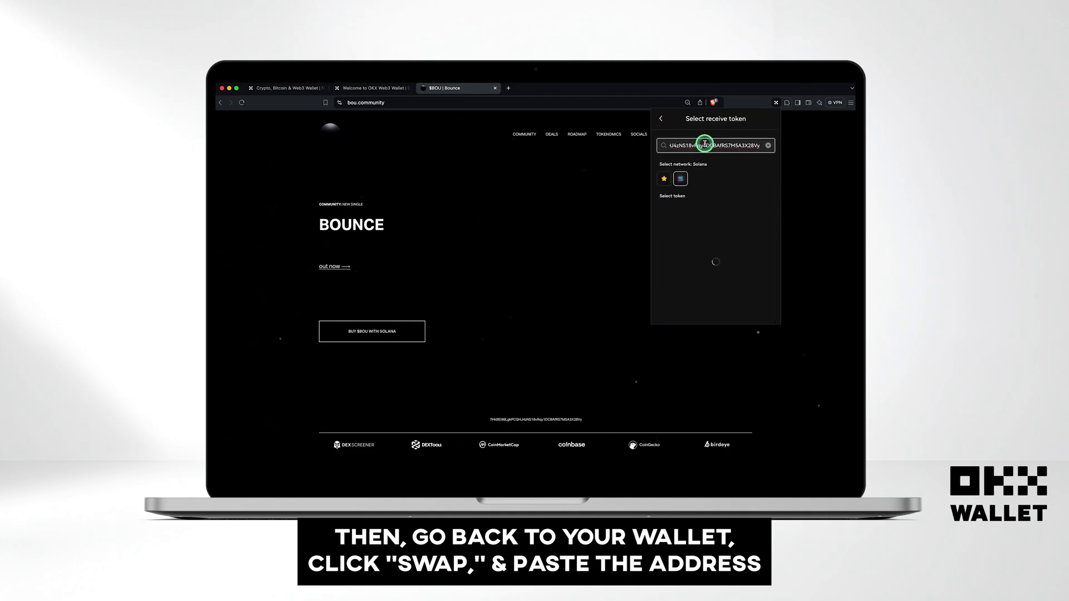
click(695, 232)
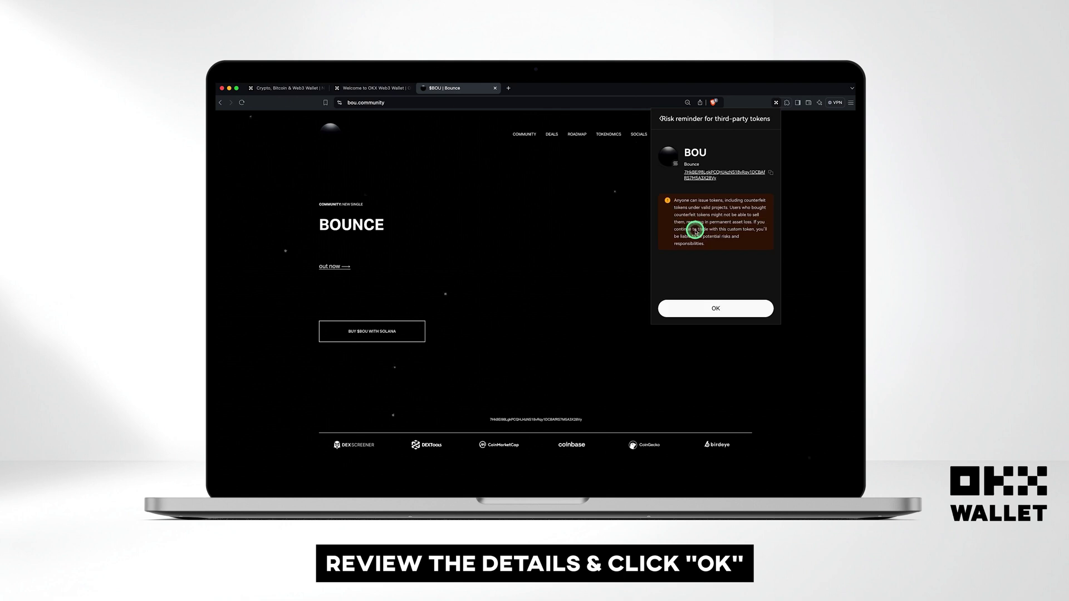
Accept the token risk reminder and swap the maximum 0.014433527 SOL for about 51,345 BOU
click(714, 309)
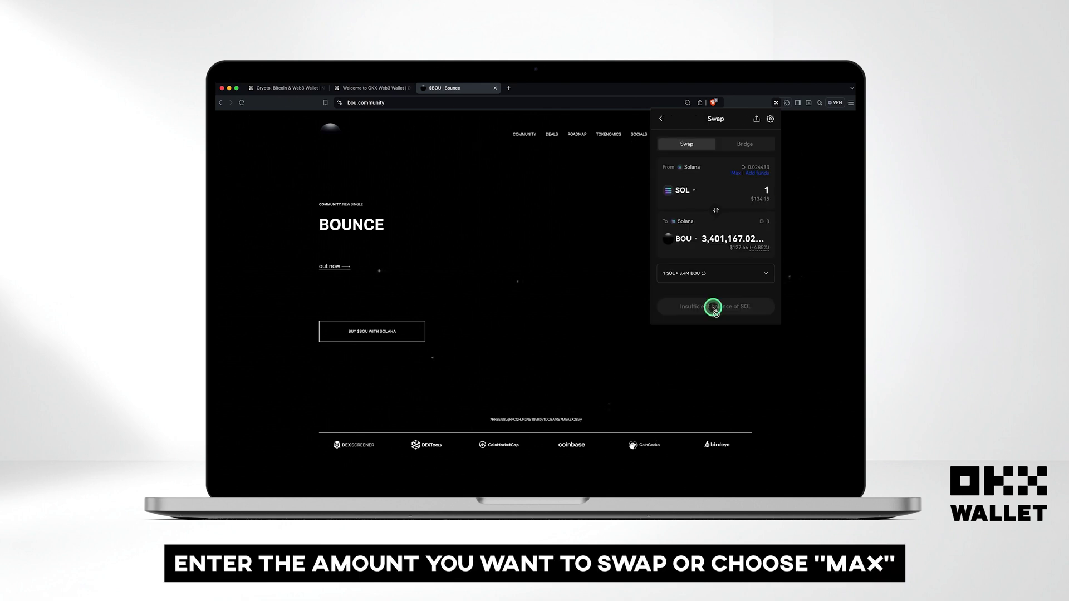
click(738, 174)
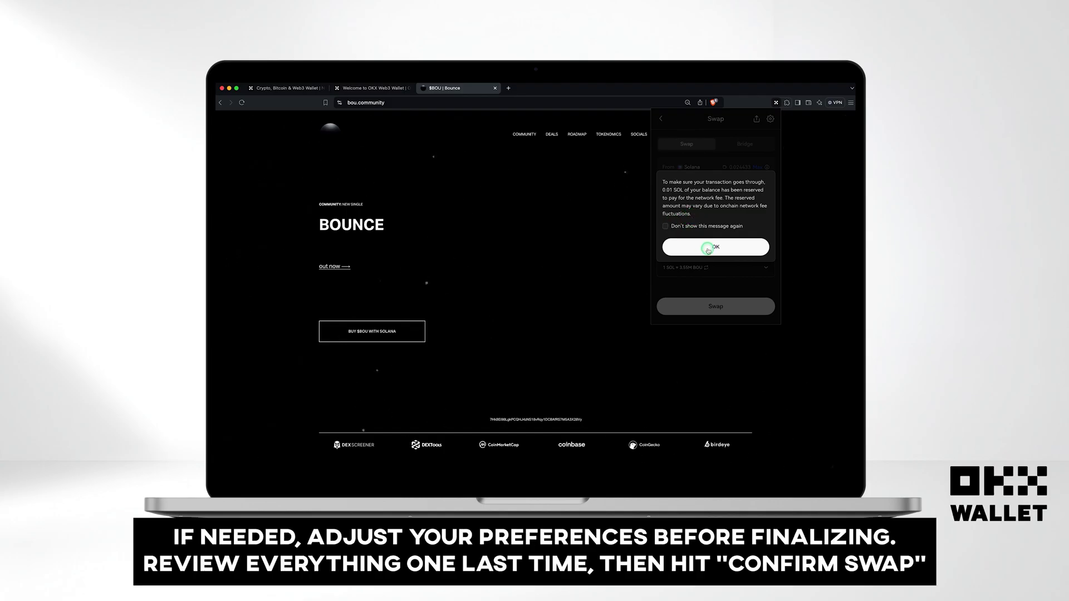
click(709, 246)
scroll(696, 268, down, 2)
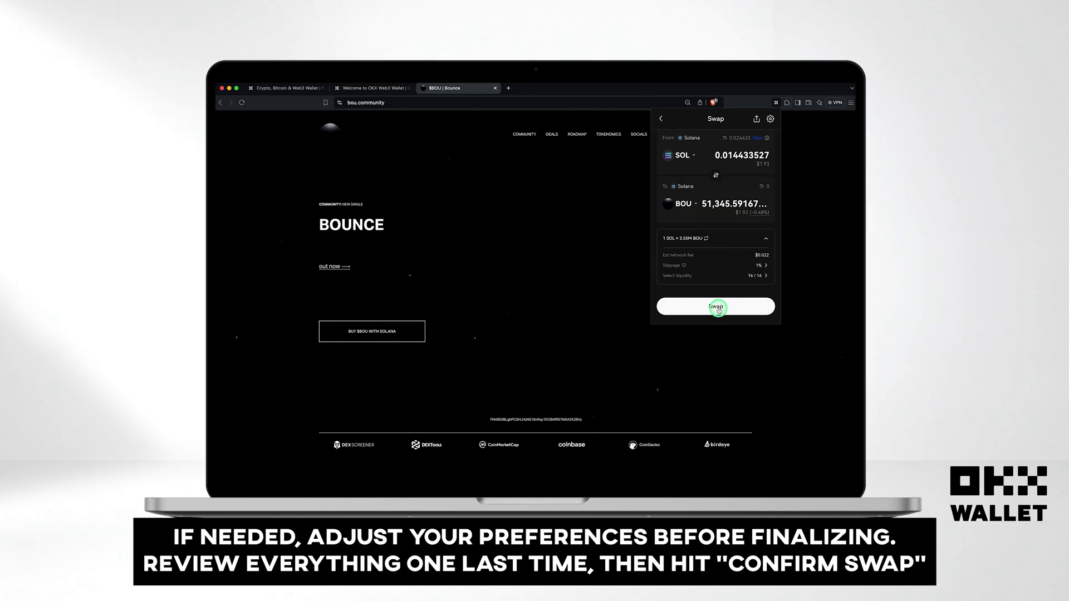
click(728, 300)
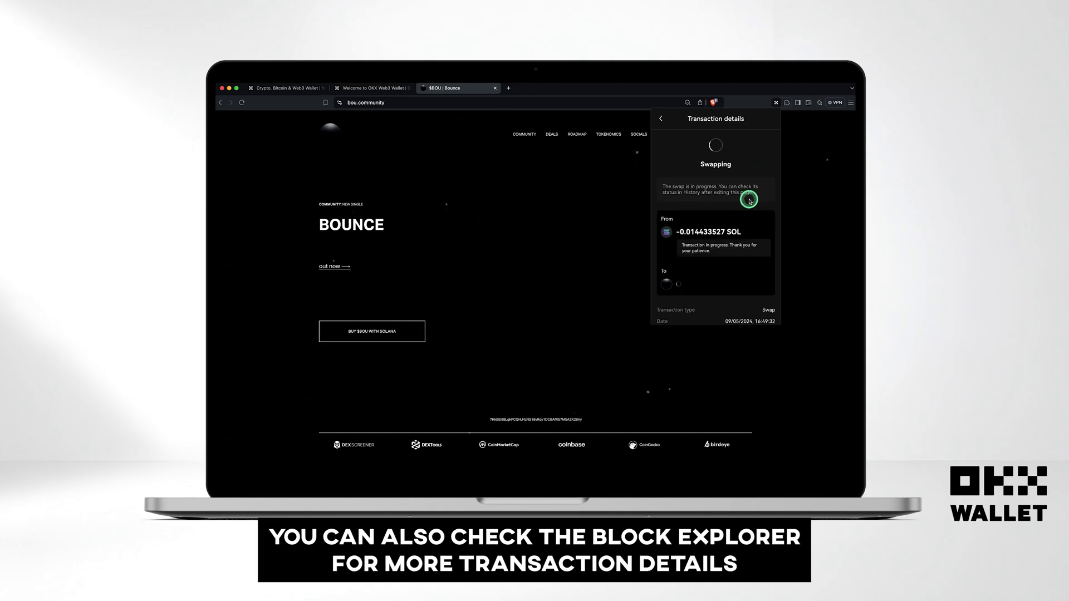
scroll(748, 294, down, 3)
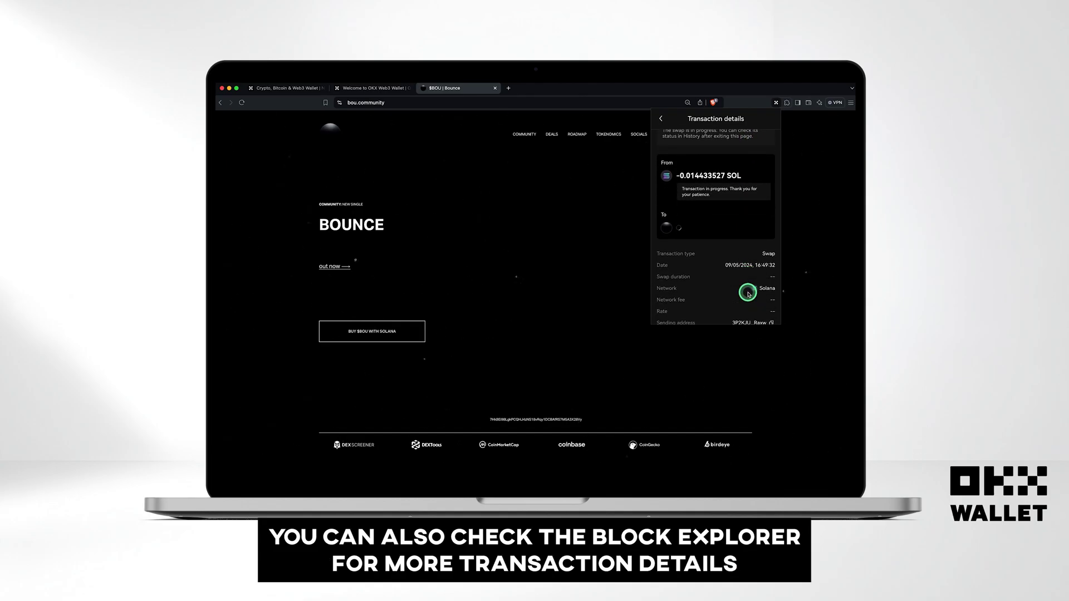
View the swap on the explorer, then check Account 02's wallet balance of 51,345.5881 BOU
click(686, 312)
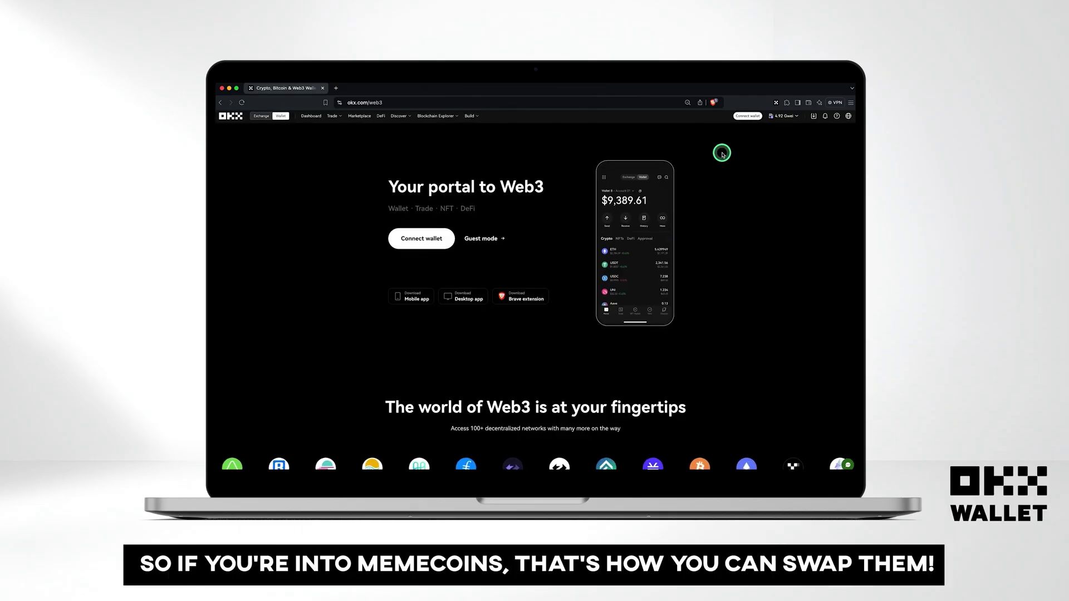
click(775, 102)
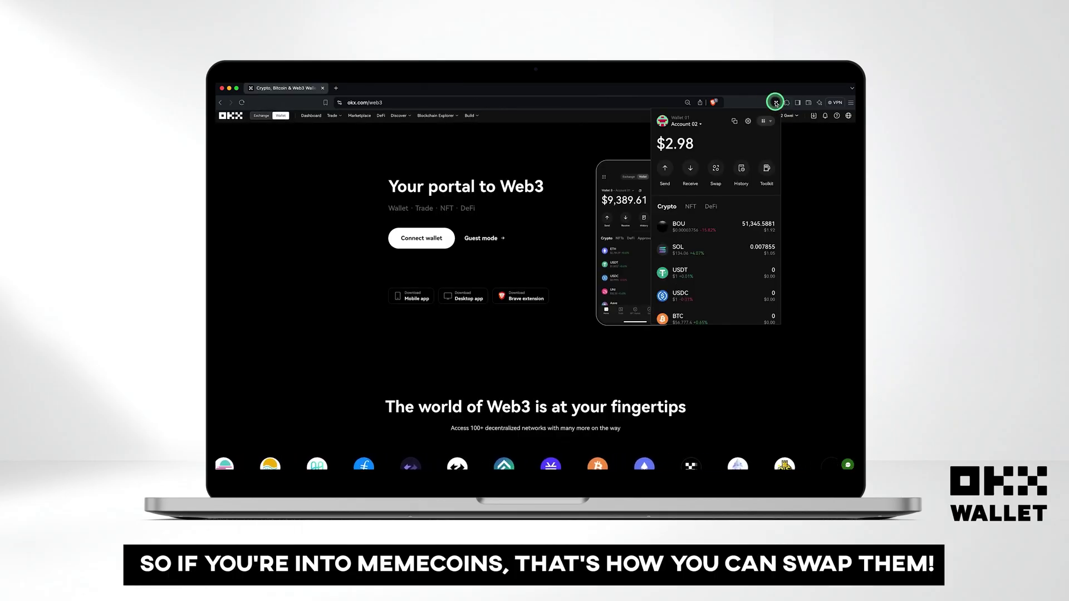